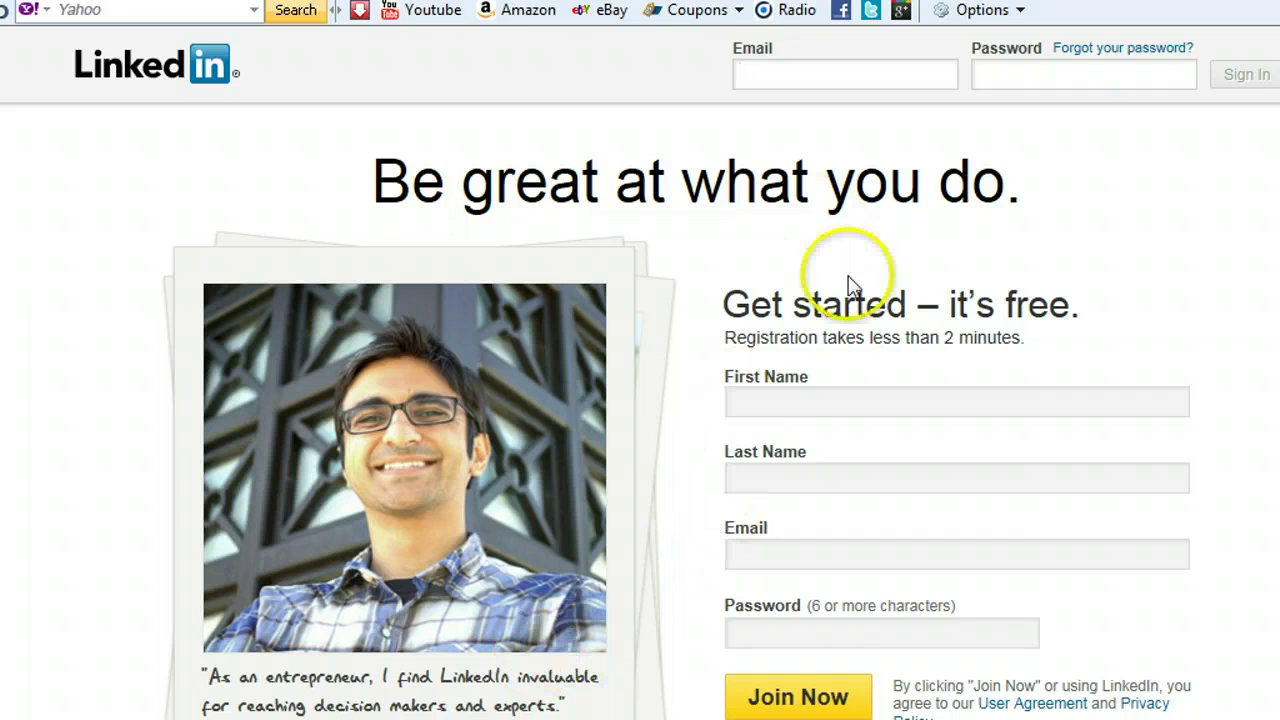
Register the new account with its first name, last name, e-mail address and a password, then join.
{"action": "left_click", "coordinate": [839, 397]}
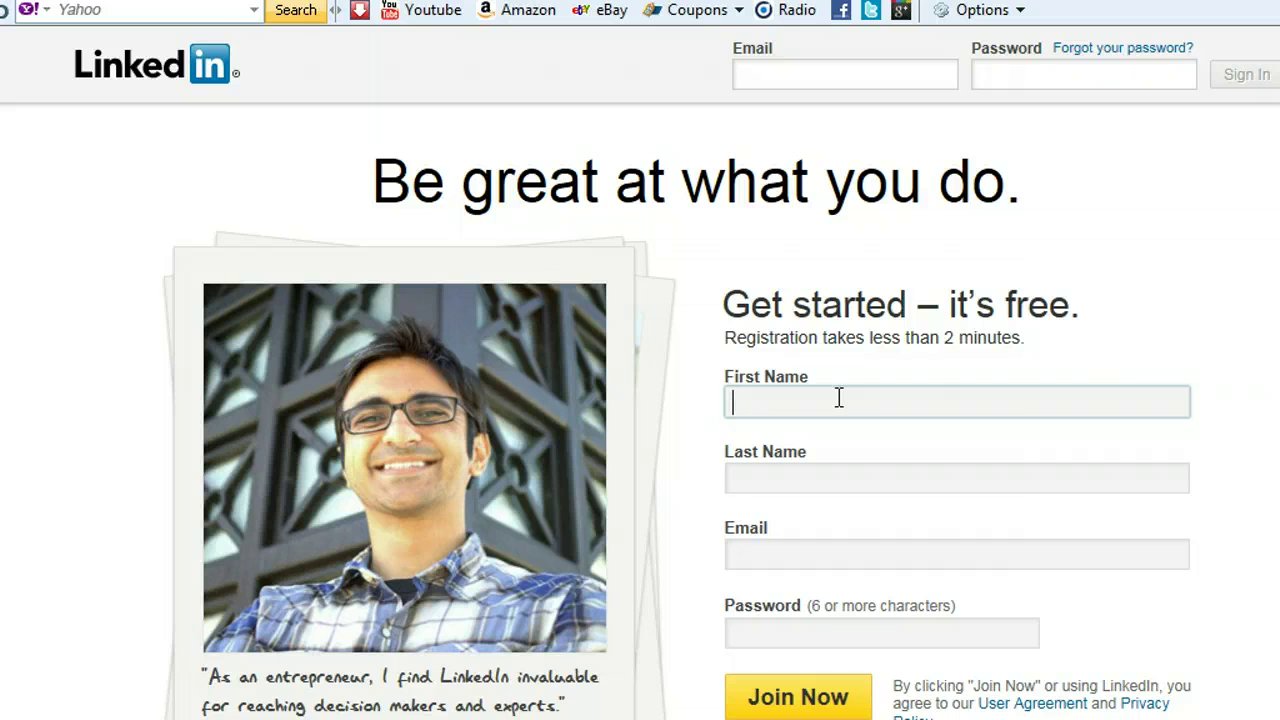
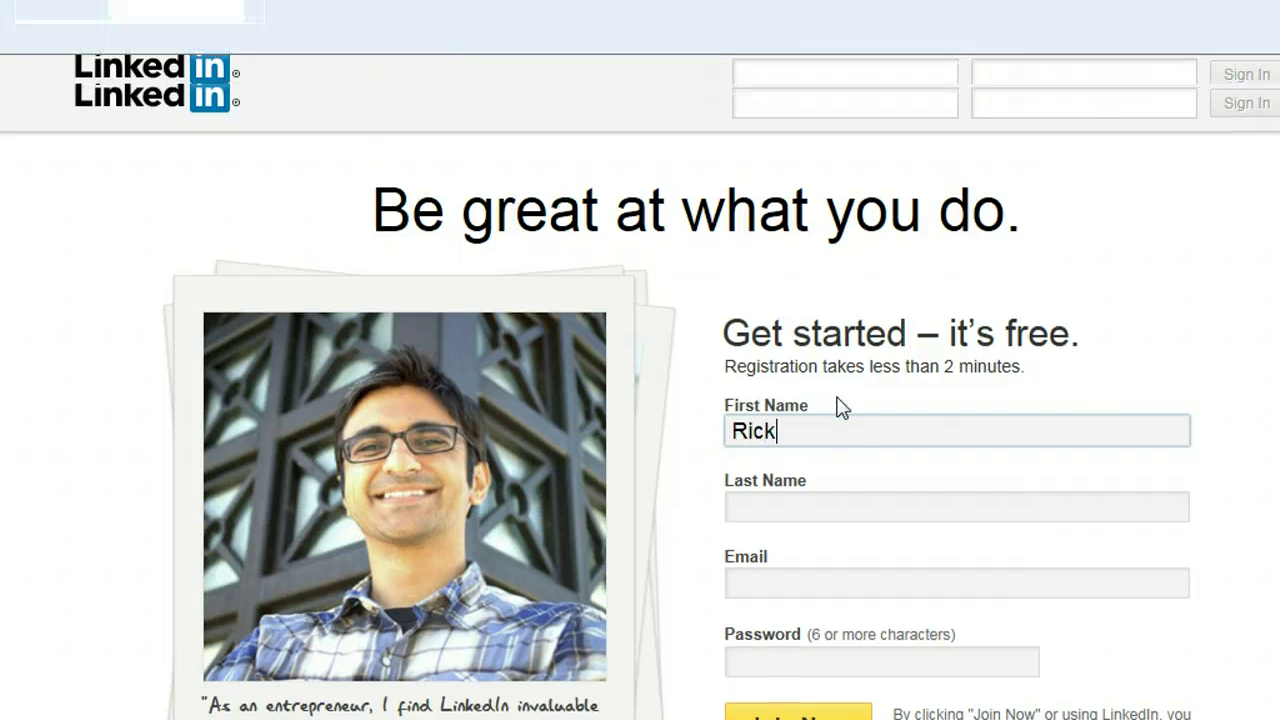
{"action": "key", "text": "Tab"}
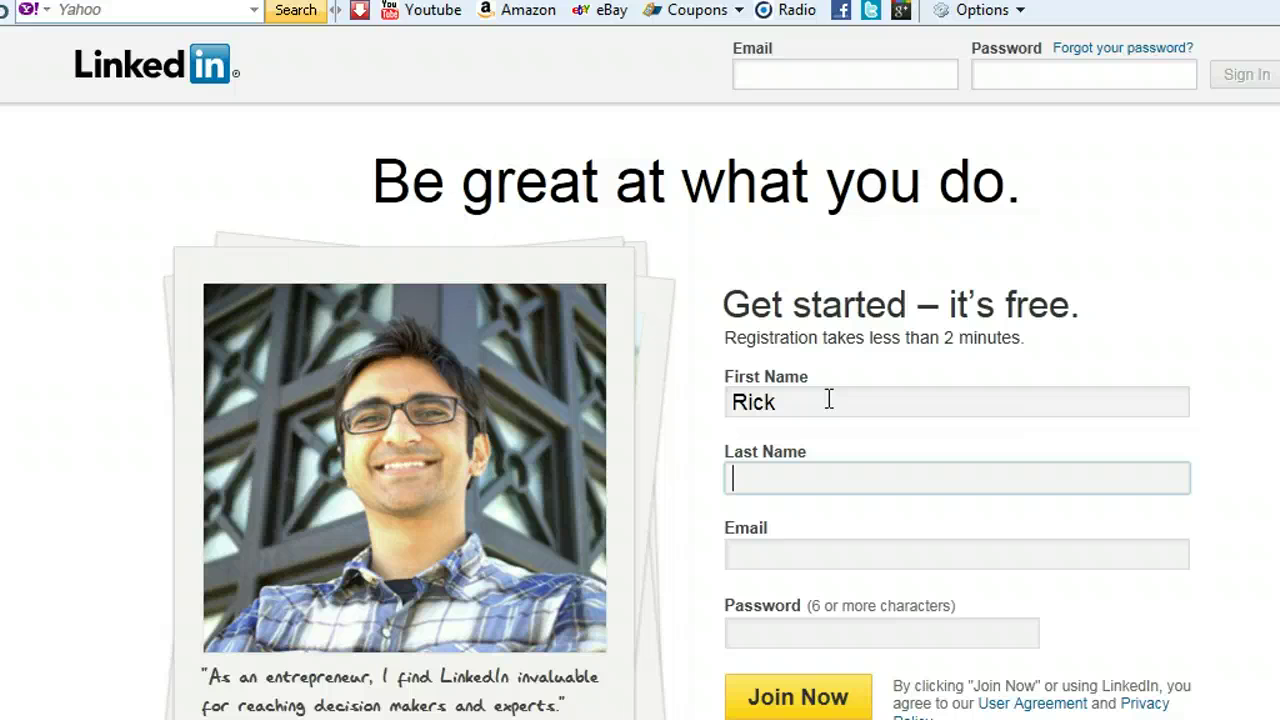
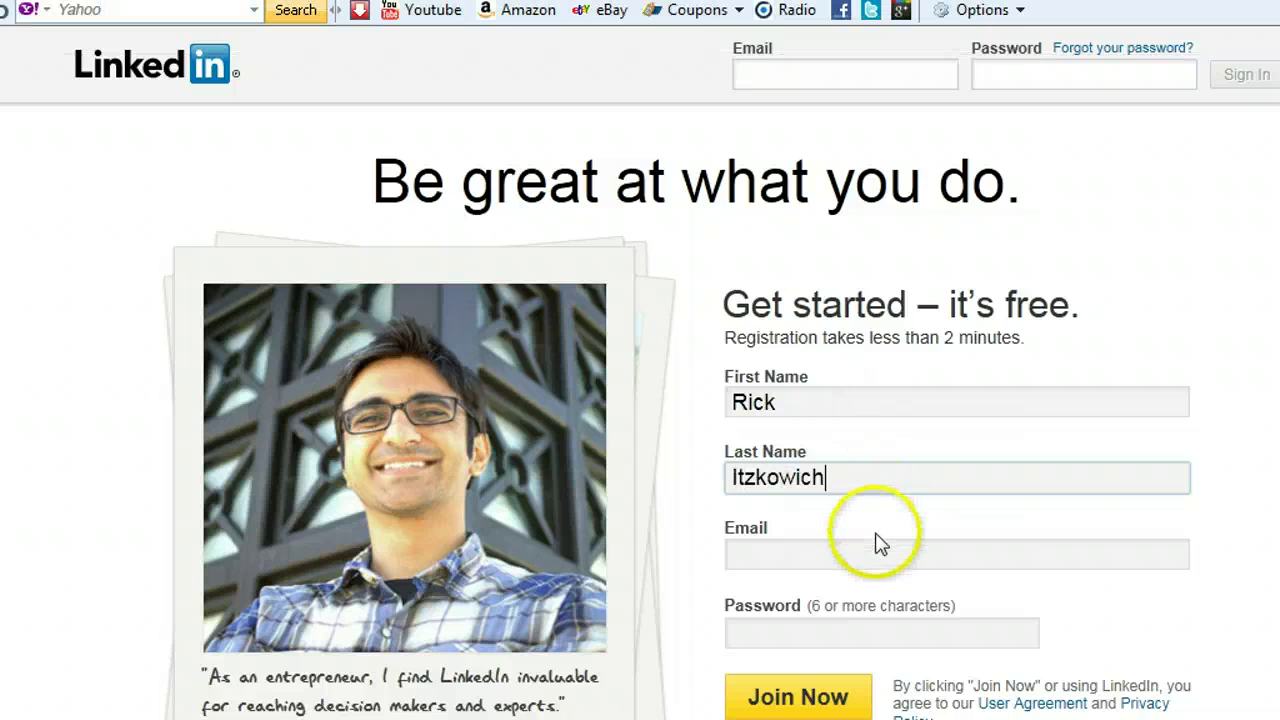
{"action": "left_click", "coordinate": [888, 562]}
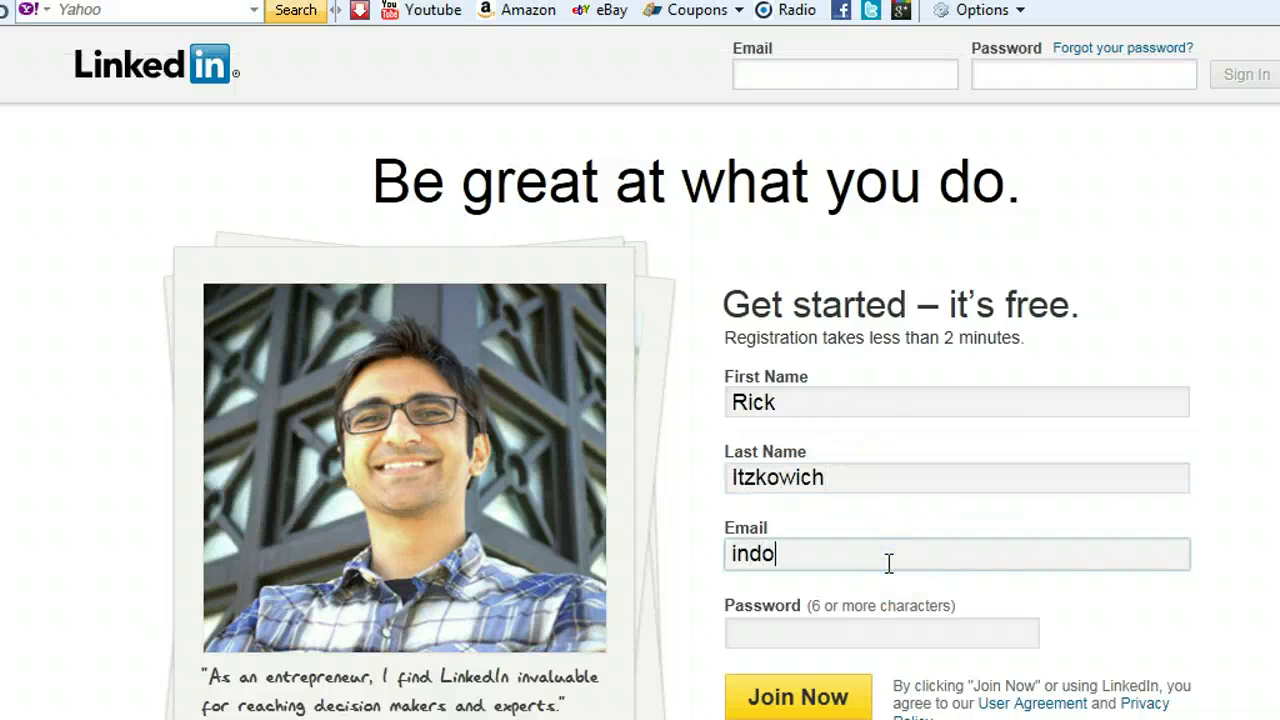
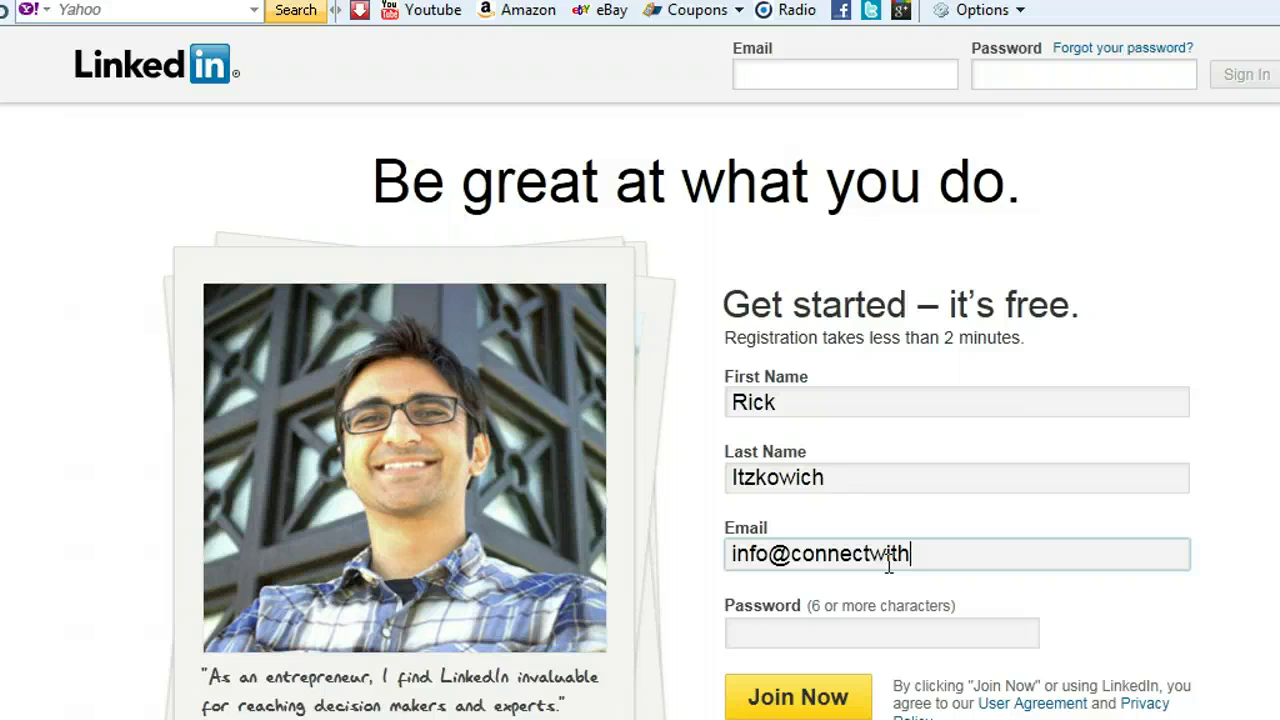
{"action": "key", "text": "Tab"}
{"action": "type", "text": "•••••••••"}
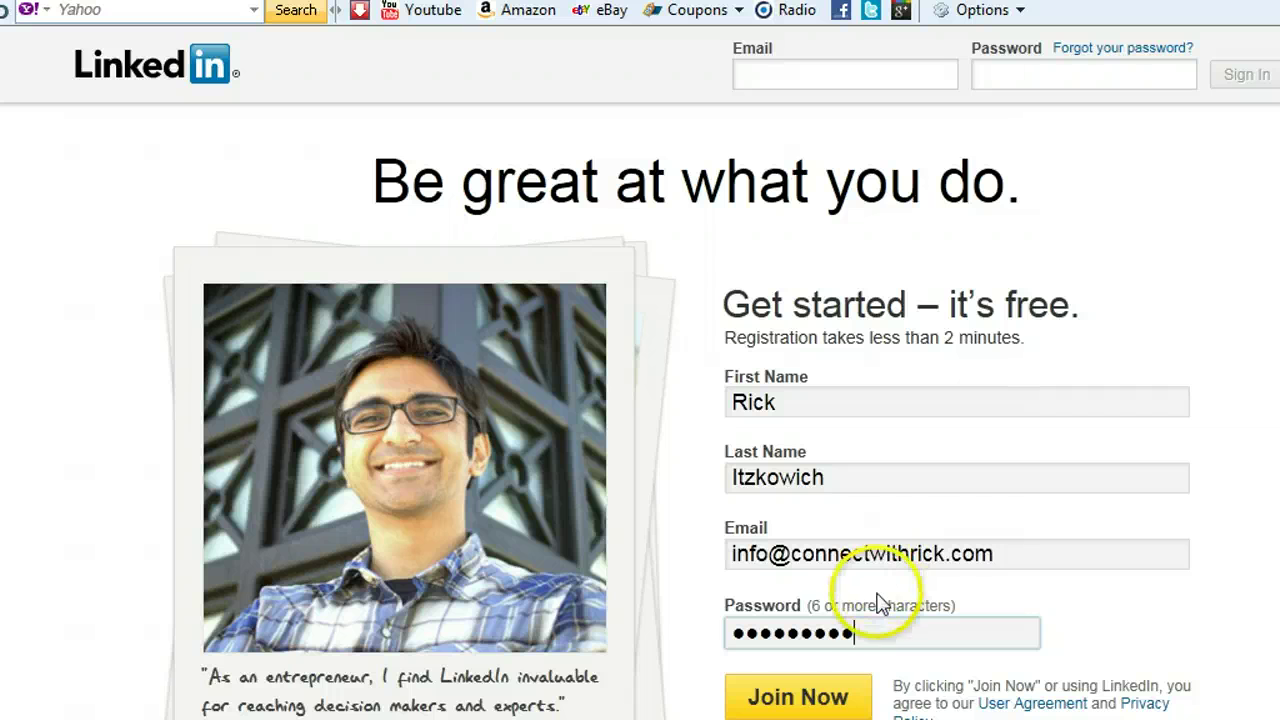
{"action": "left_click", "coordinate": [770, 697]}
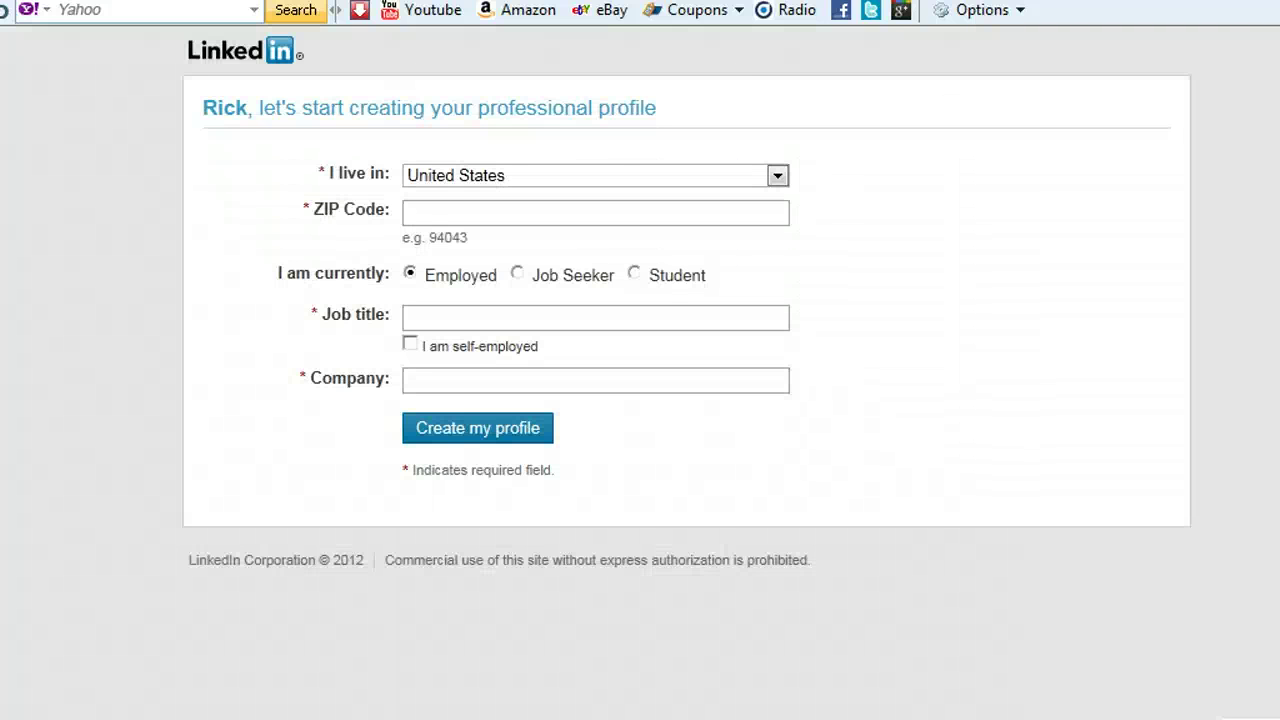
Enter ZIP 92037, mark the profile self-employed and pick Computer Software as industry.
{"action": "left_click", "coordinate": [485, 211]}
{"action": "type", "text": "92037"}
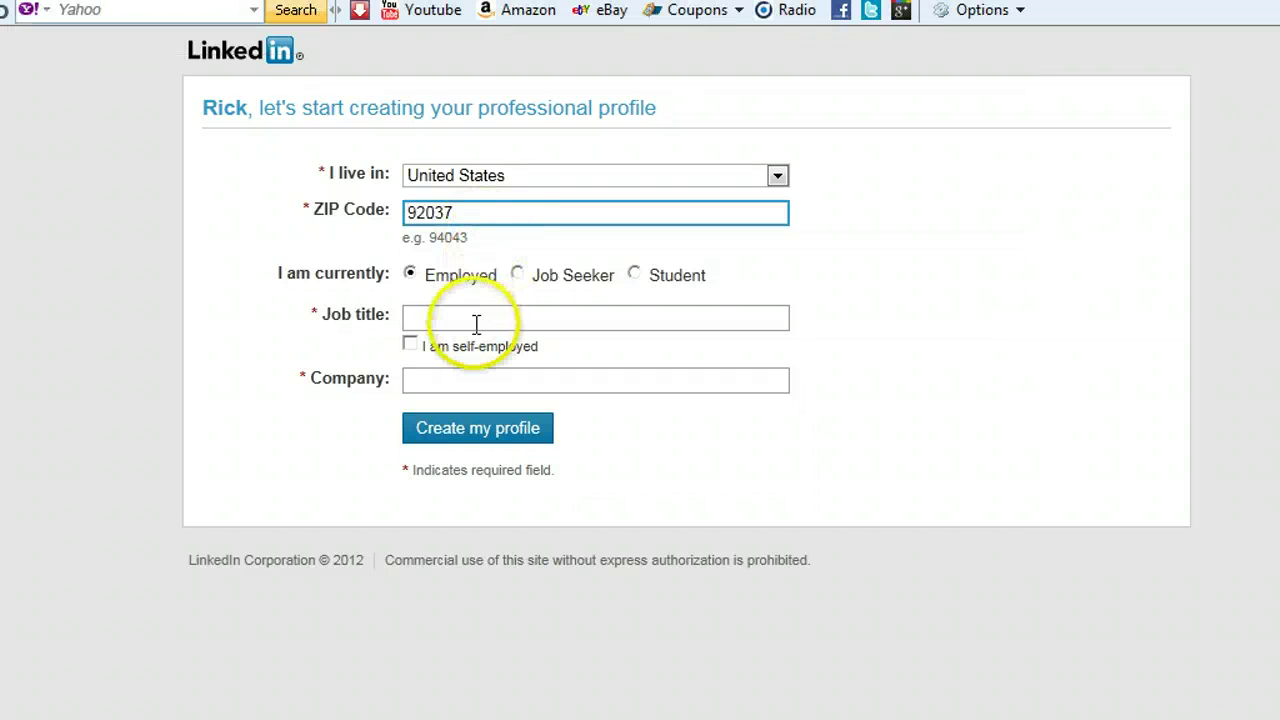
{"action": "left_click", "coordinate": [476, 320]}
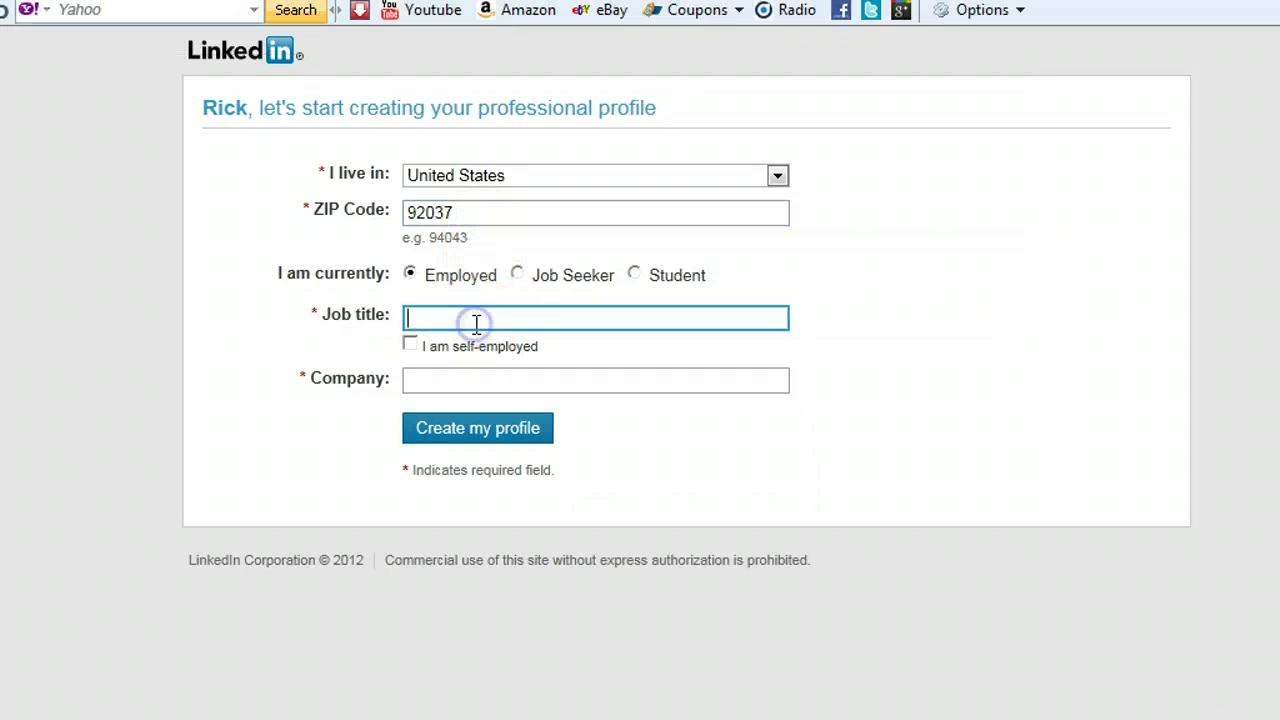
{"action": "left_click", "coordinate": [412, 346]}
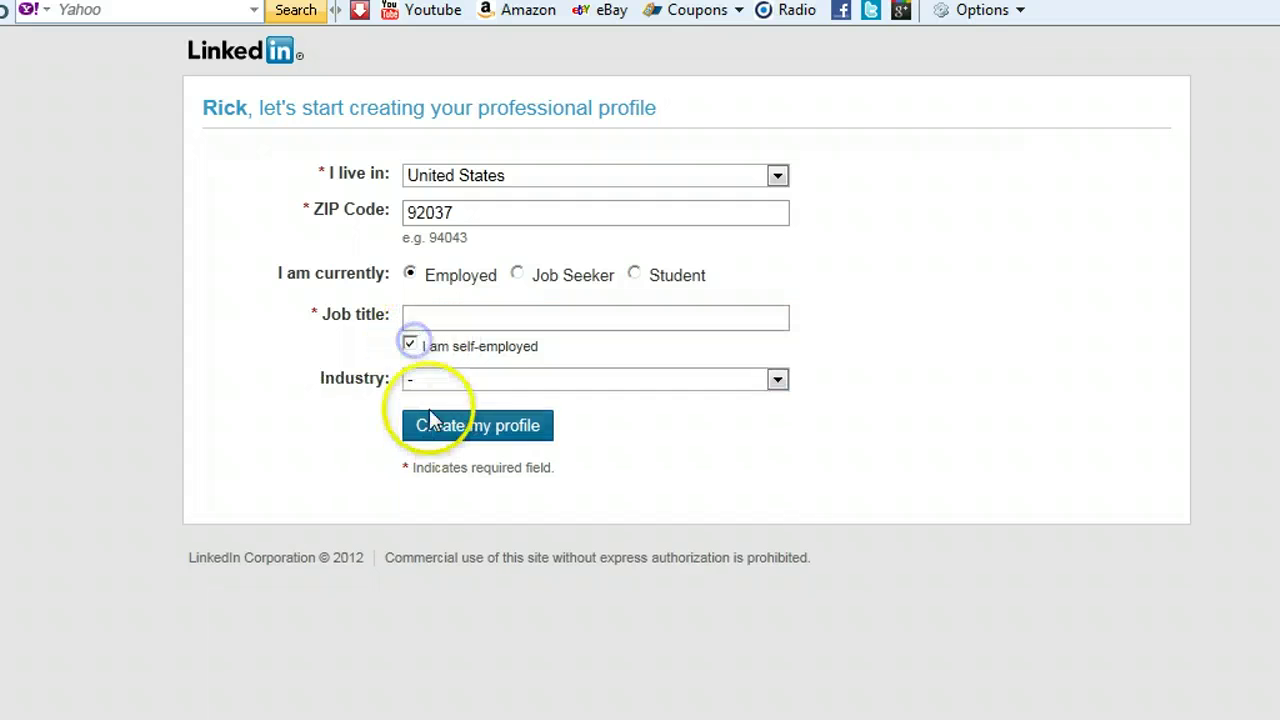
{"action": "left_click", "coordinate": [490, 384]}
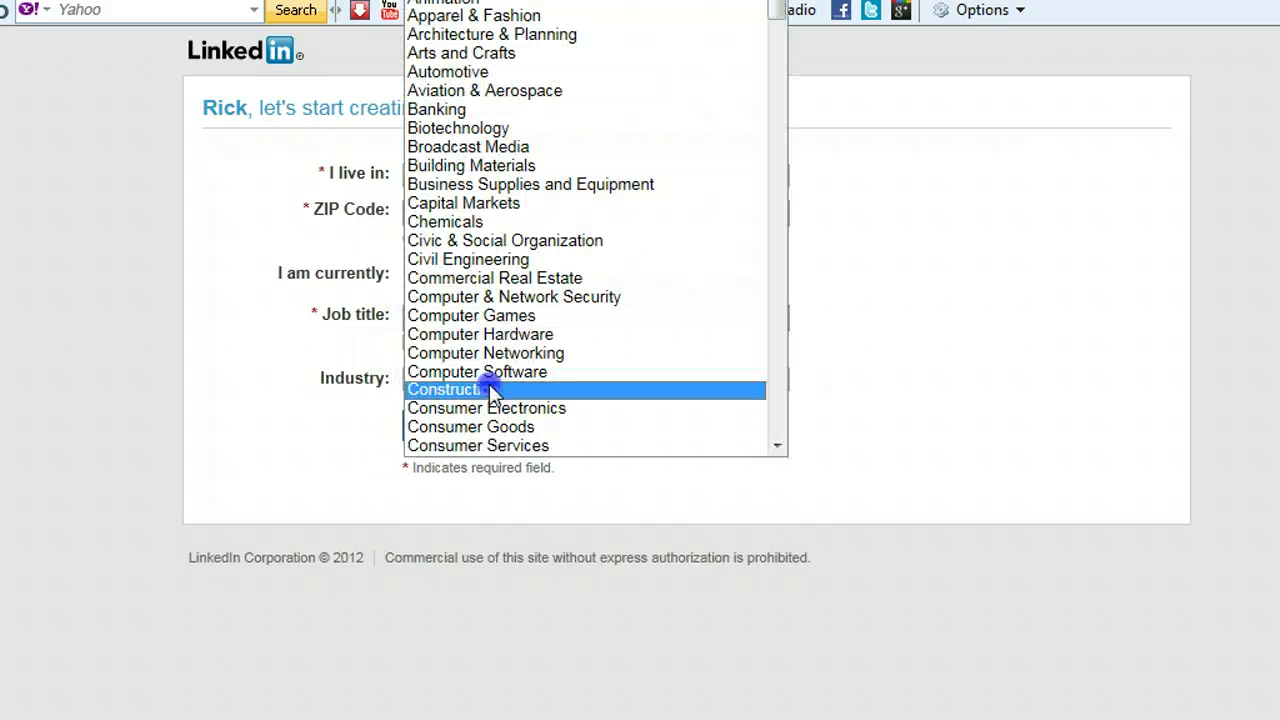
{"action": "left_click", "coordinate": [491, 371]}
{"action": "left_click", "coordinate": [465, 428]}
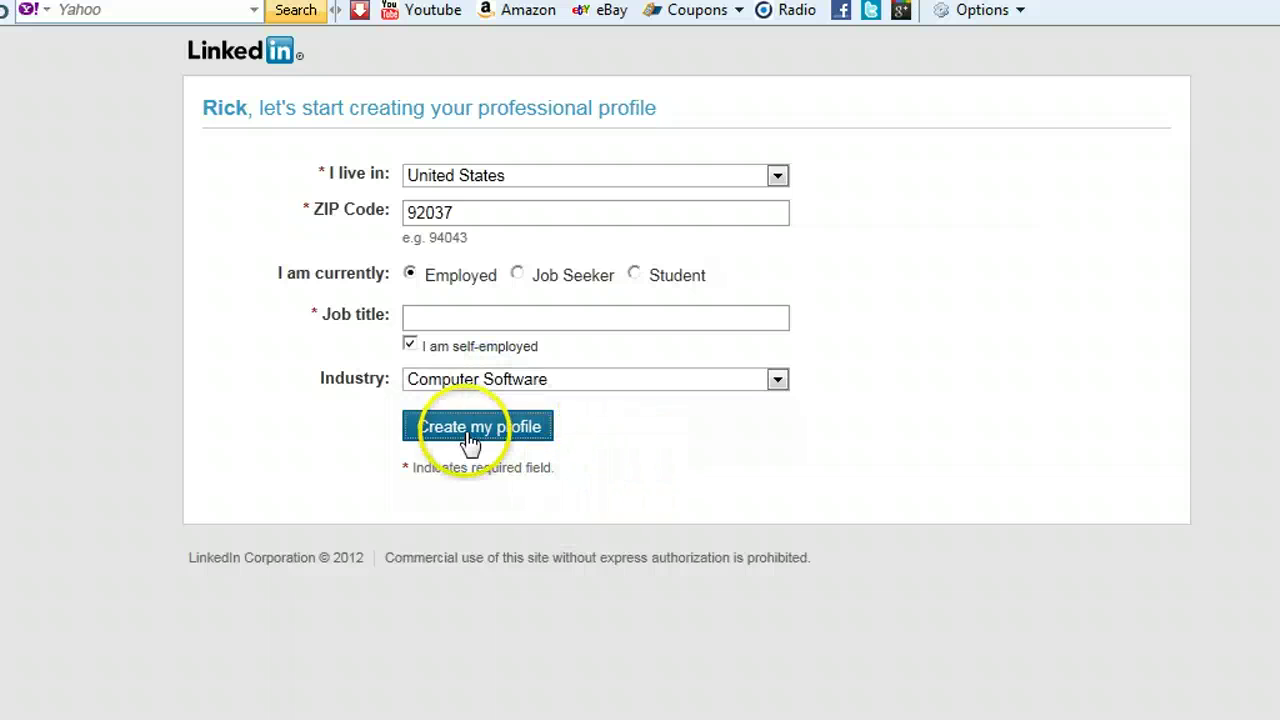
Add the missing job title 'owner' and create the profile.
{"action": "left_click", "coordinate": [545, 337]}
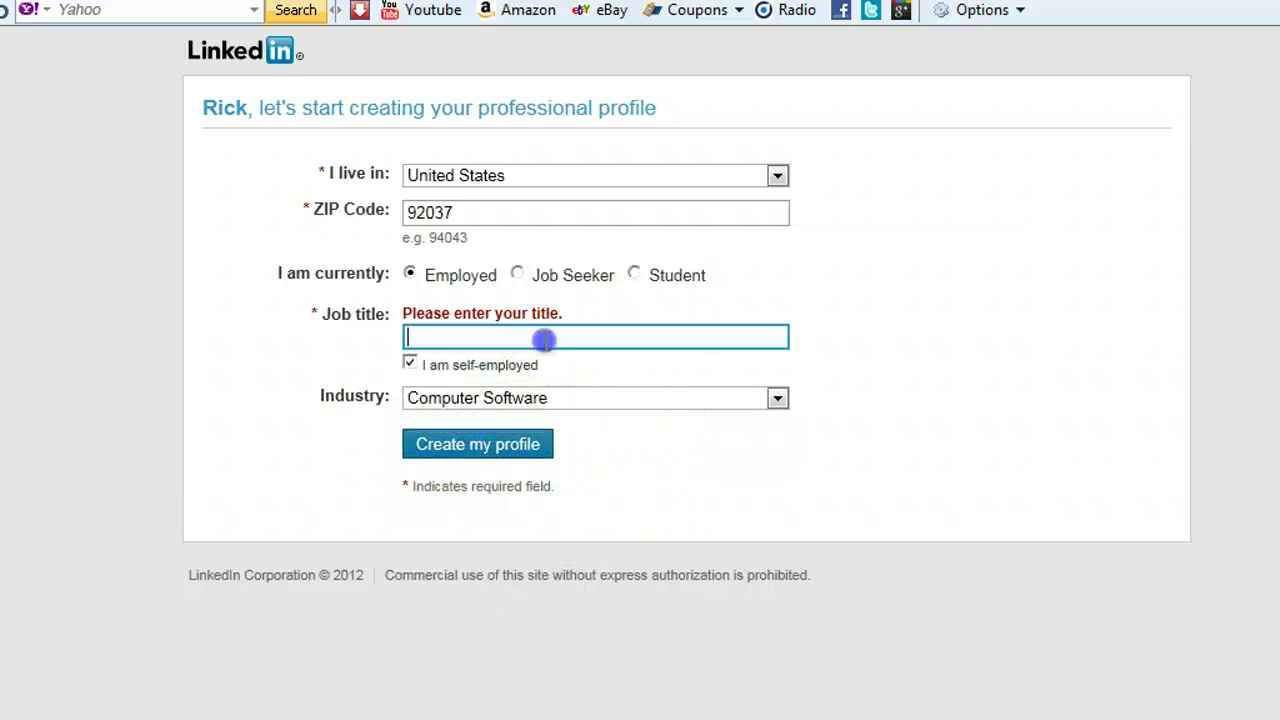
{"action": "type", "text": "owner"}
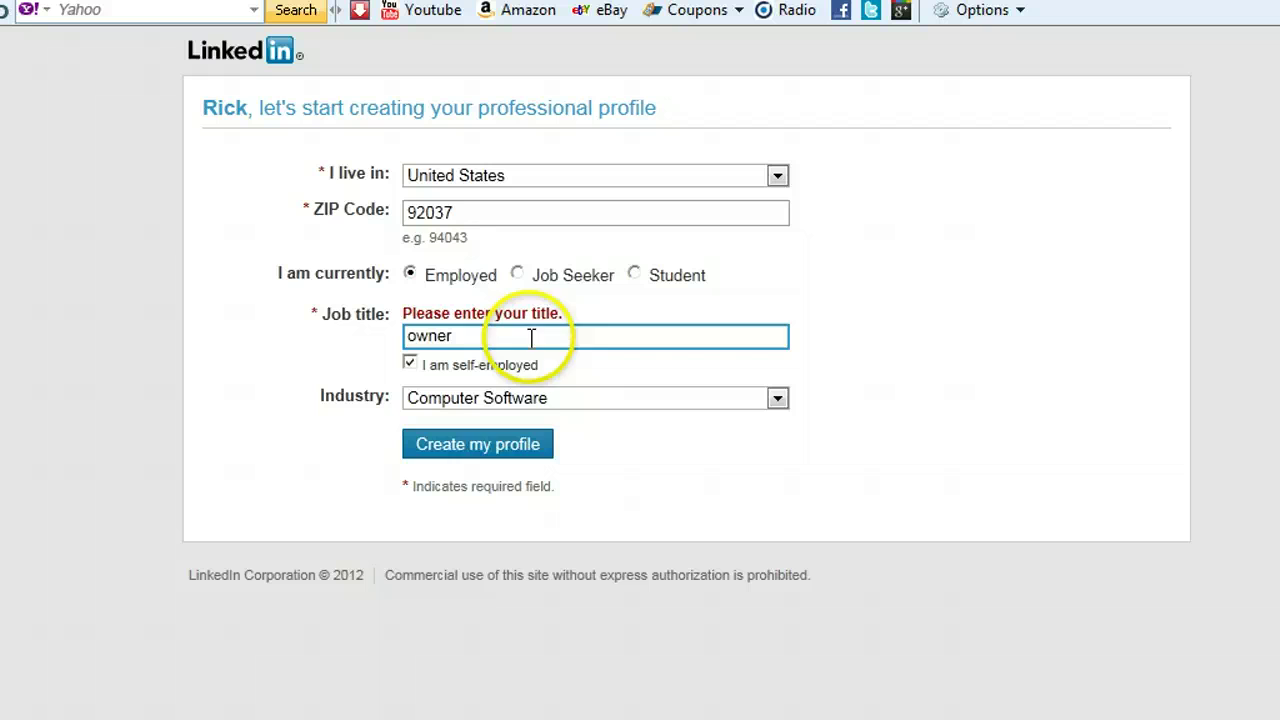
{"action": "left_click", "coordinate": [515, 449]}
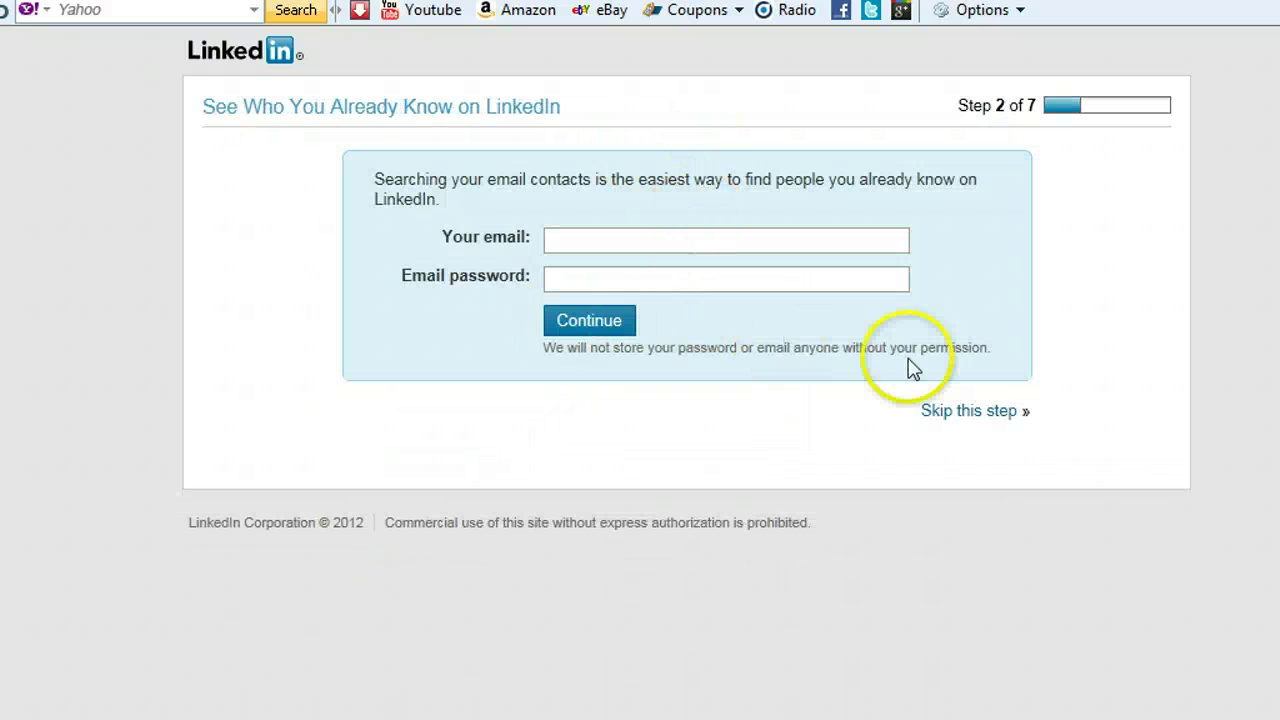
Skip the 'See Who You Already Know' contact search step.
{"action": "left_click", "coordinate": [982, 413]}
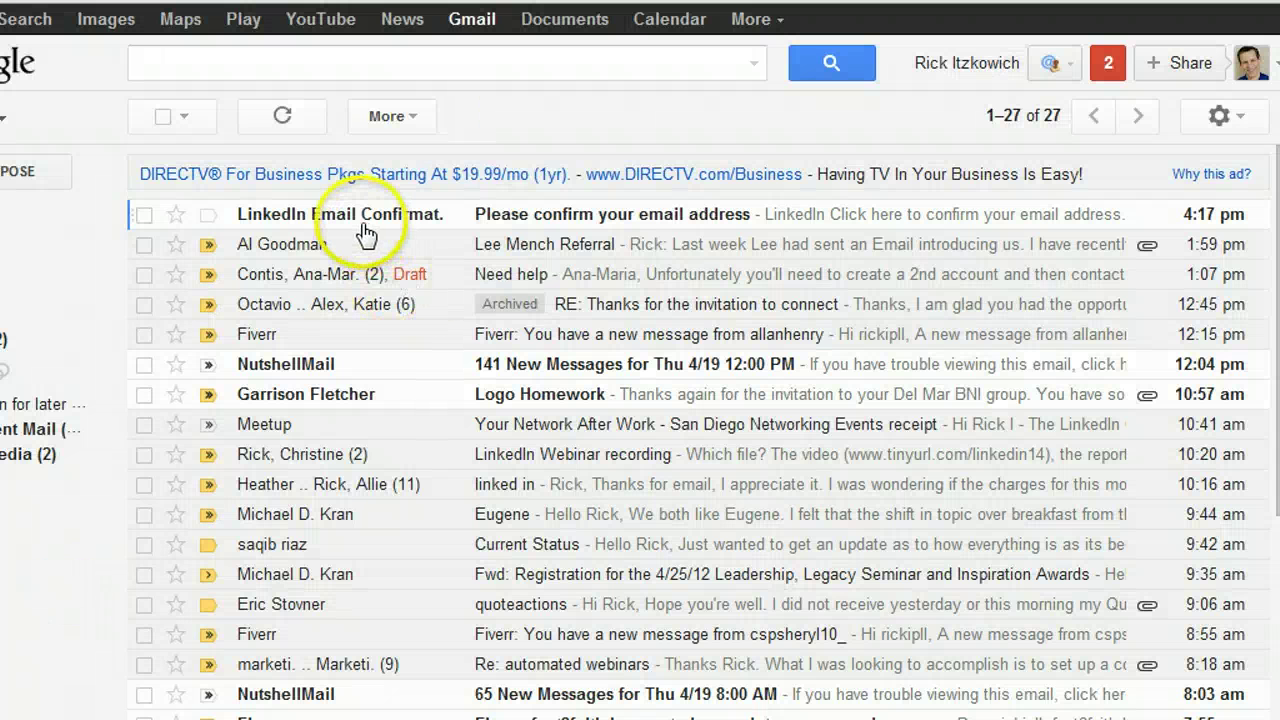
Open the LinkedIn confirmation e-mail in Gmail and follow its confirmation link.
{"action": "left_click", "coordinate": [360, 217]}
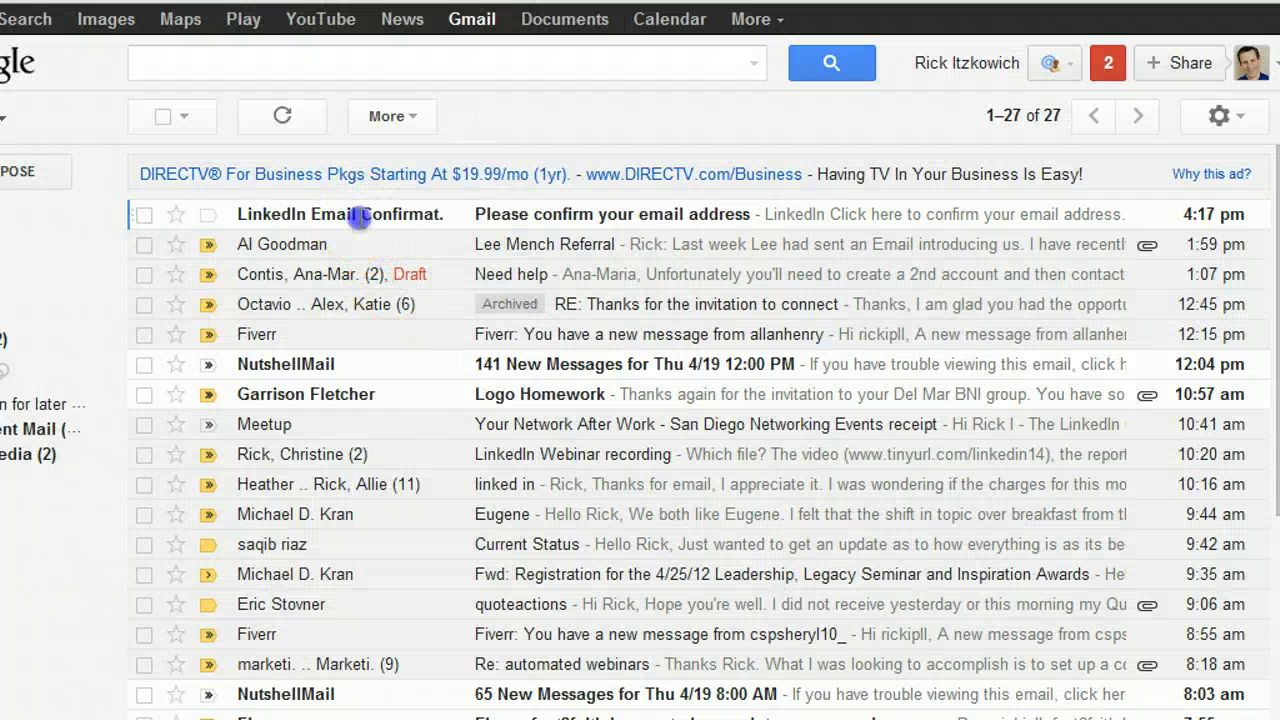
{"action": "left_click", "coordinate": [266, 392]}
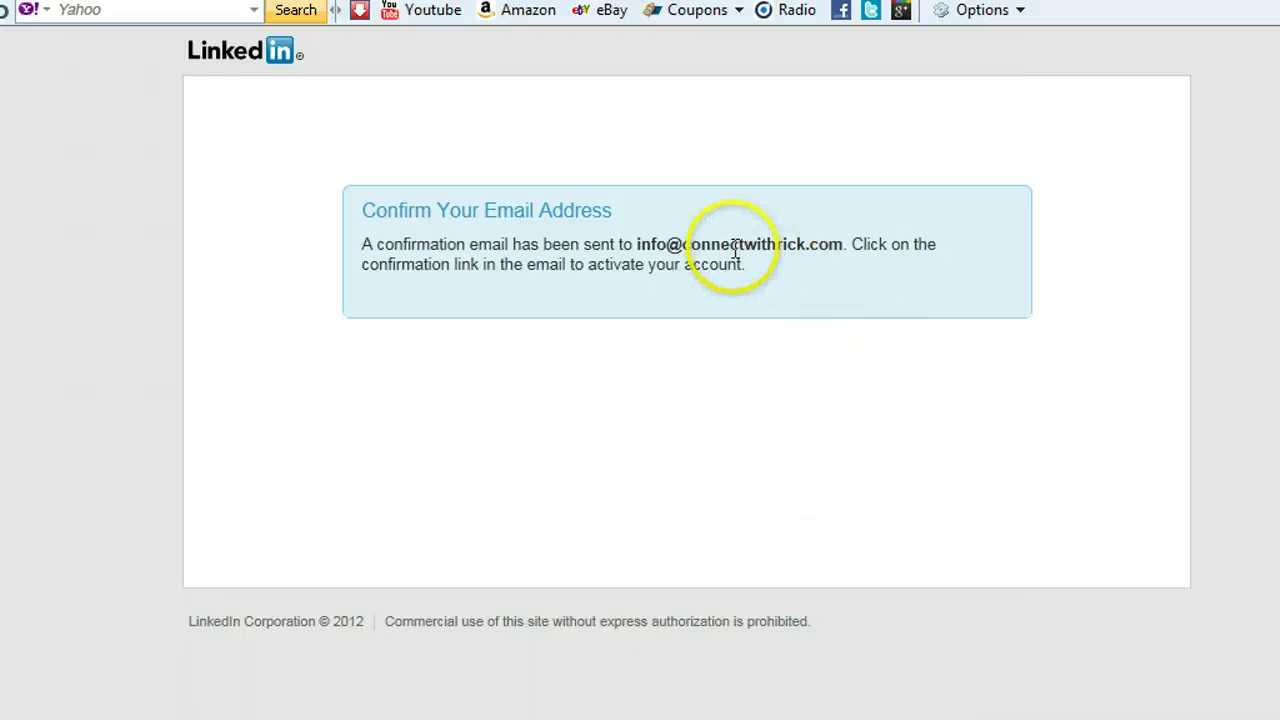
Load the LinkedIn home page at linkedin.com from the browser address bar.
{"action": "left_click", "coordinate": [1018, 12]}
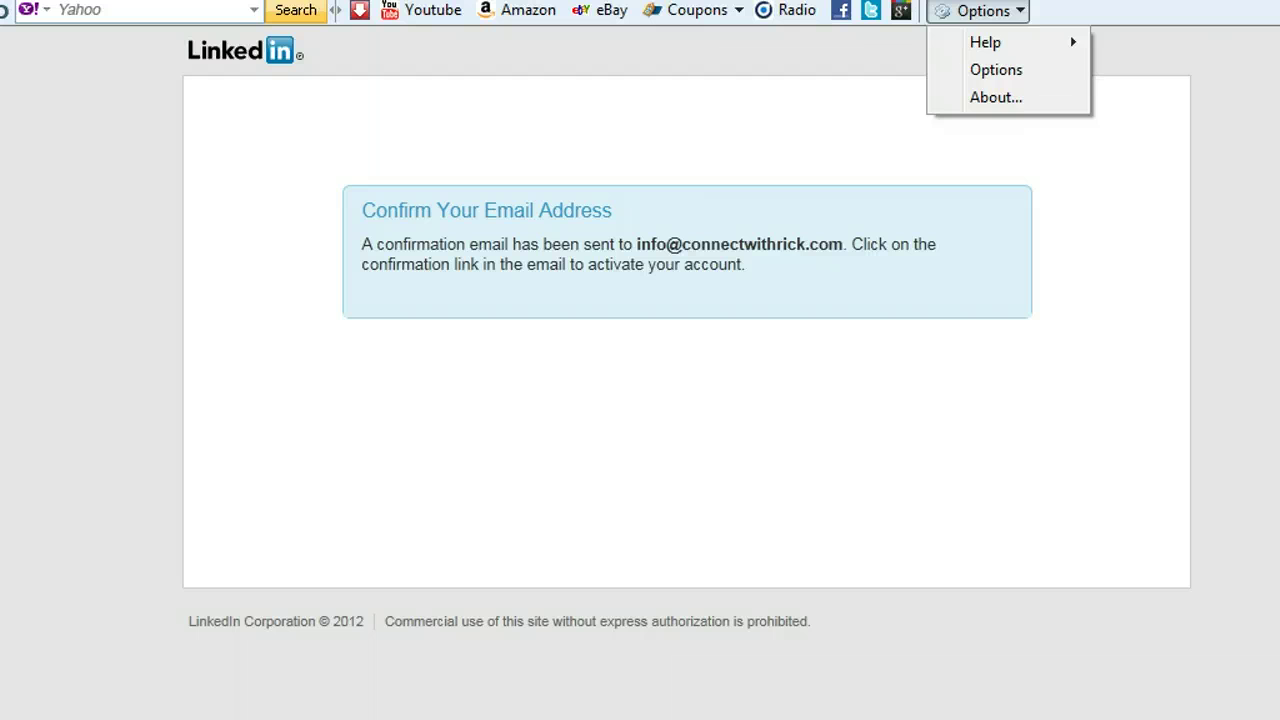
{"action": "left_click", "coordinate": [476, 135]}
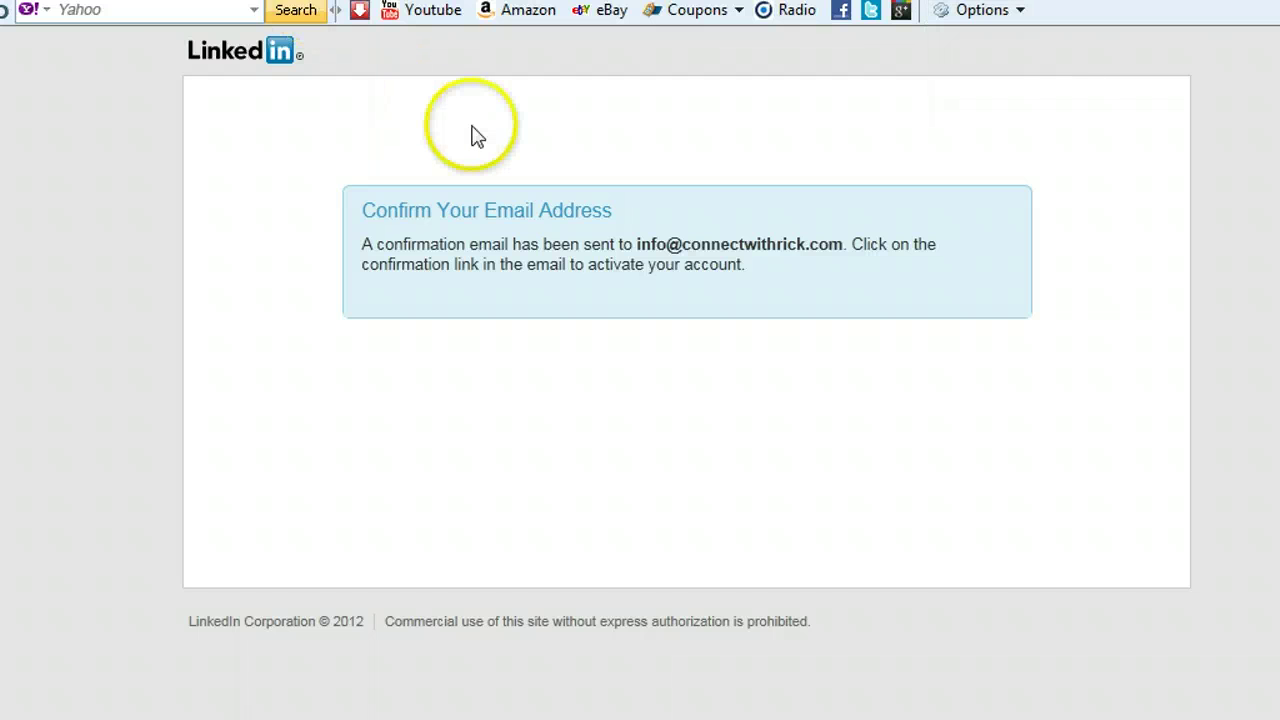
{"action": "key", "text": "F4"}
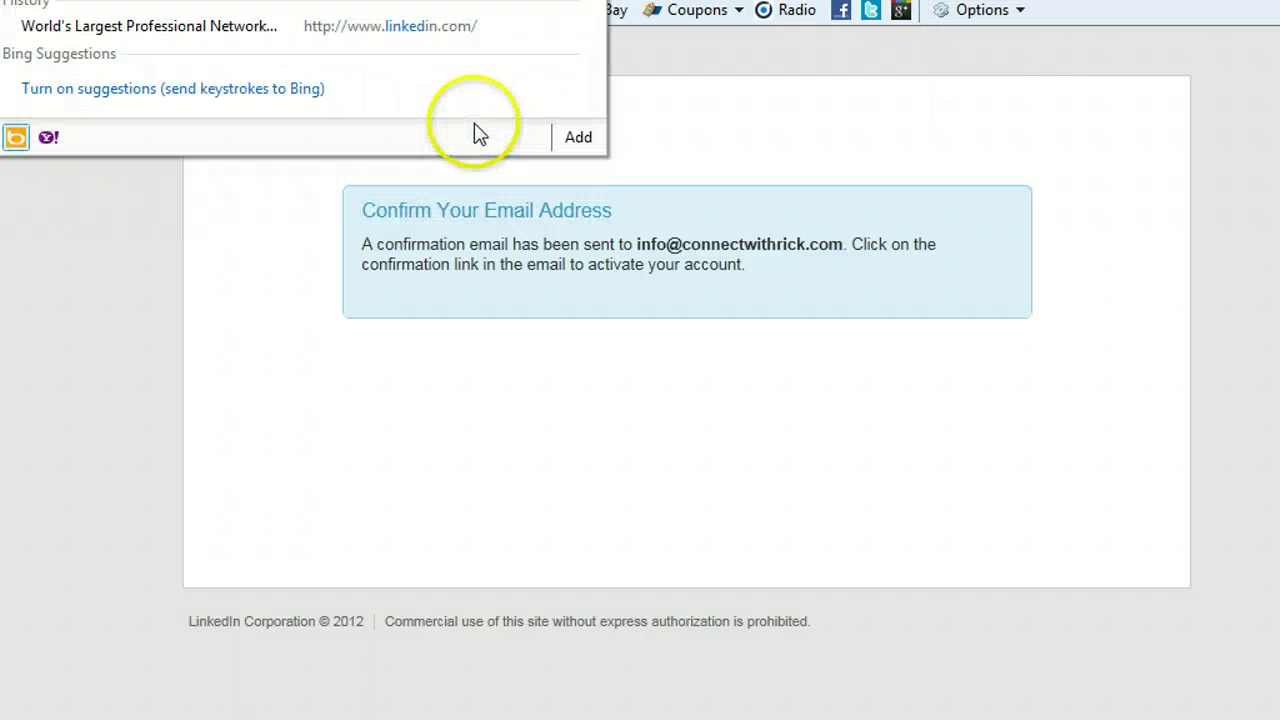
{"action": "key", "text": "Escape"}
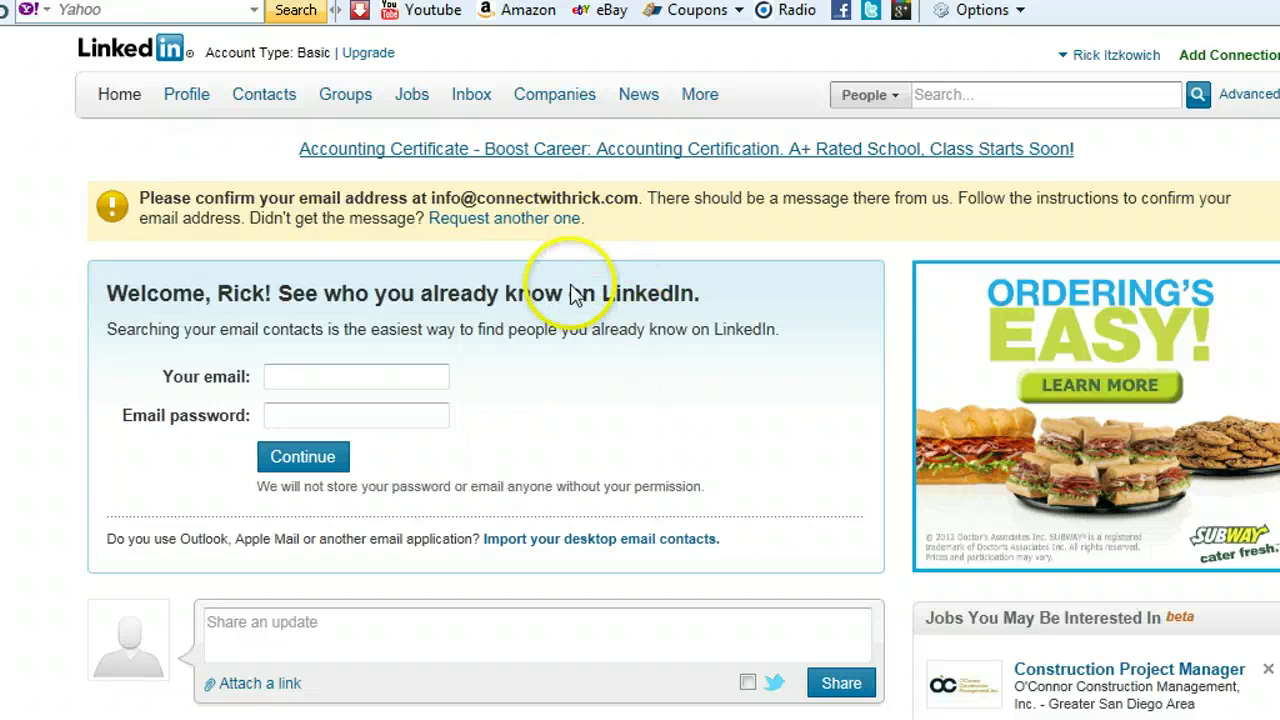
Scroll down the home feed to the footer holding the Help Center link.
{"action": "scroll", "coordinate": [575, 295], "scroll_direction": "down", "scroll_amount": 20}
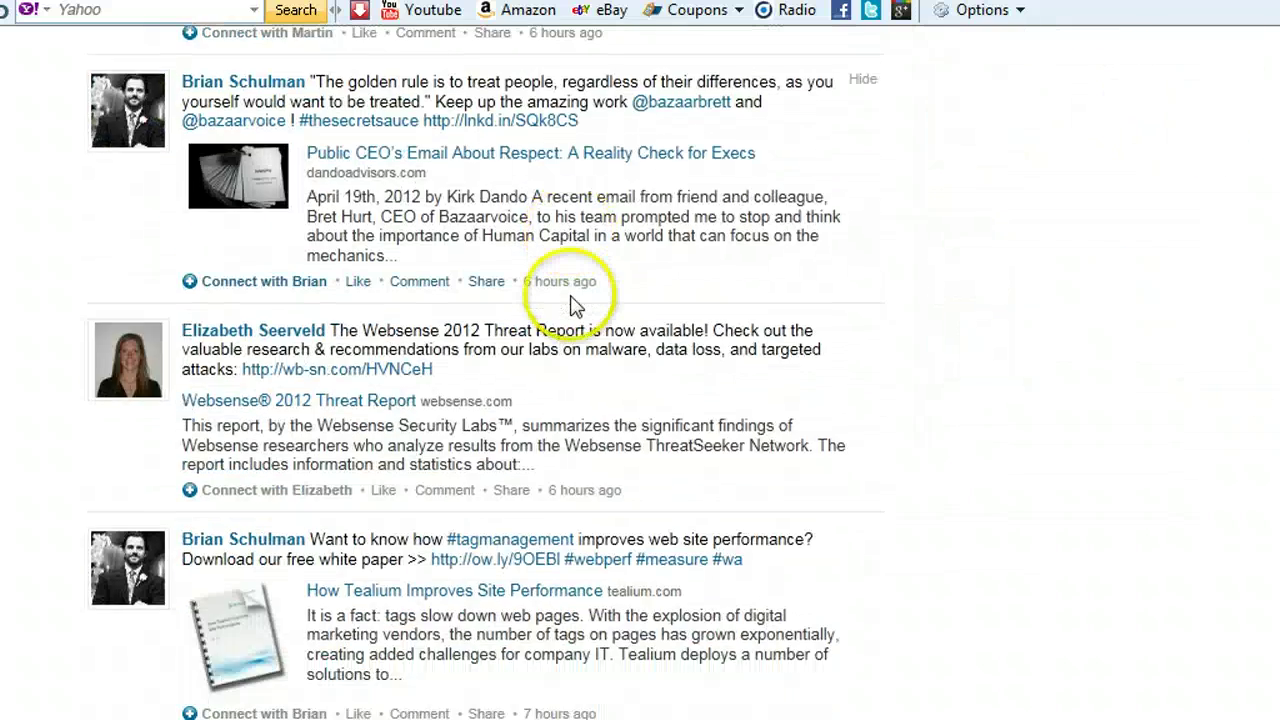
{"action": "scroll", "coordinate": [575, 305], "scroll_direction": "down", "scroll_amount": 3}
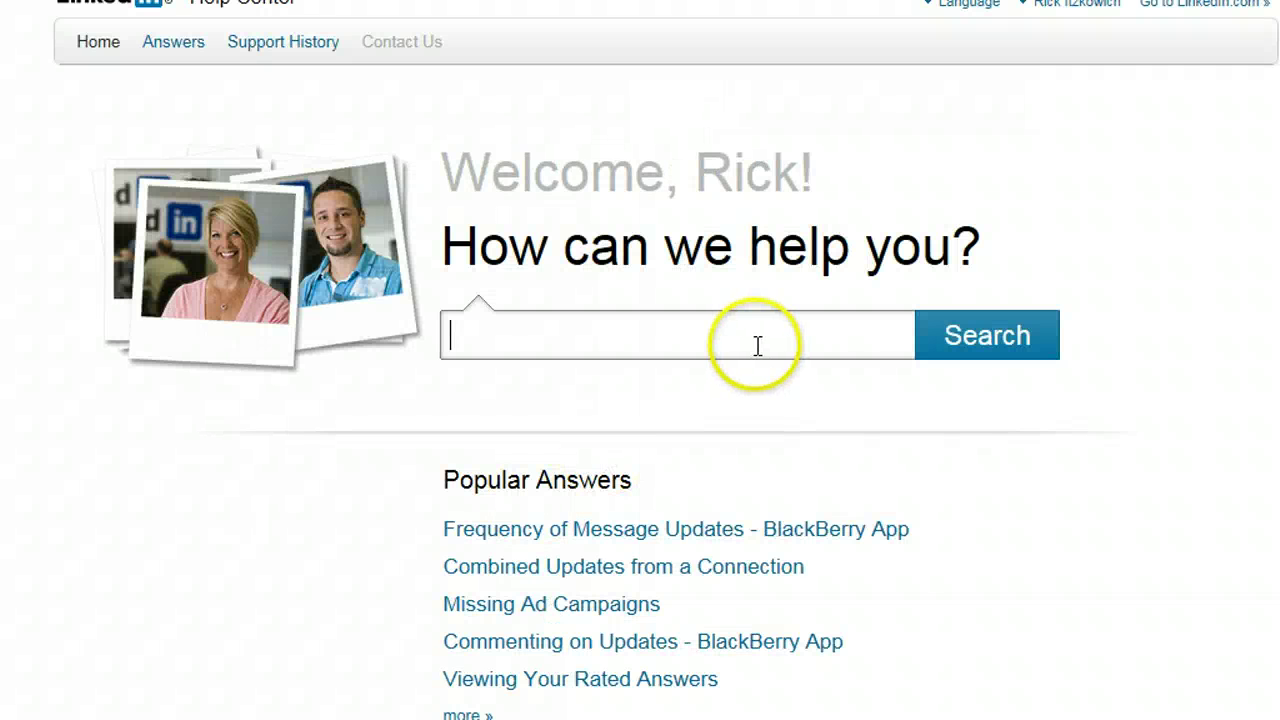
Search the Help Center for 'dupplicate account'.
{"action": "type", "text": "duplic"}
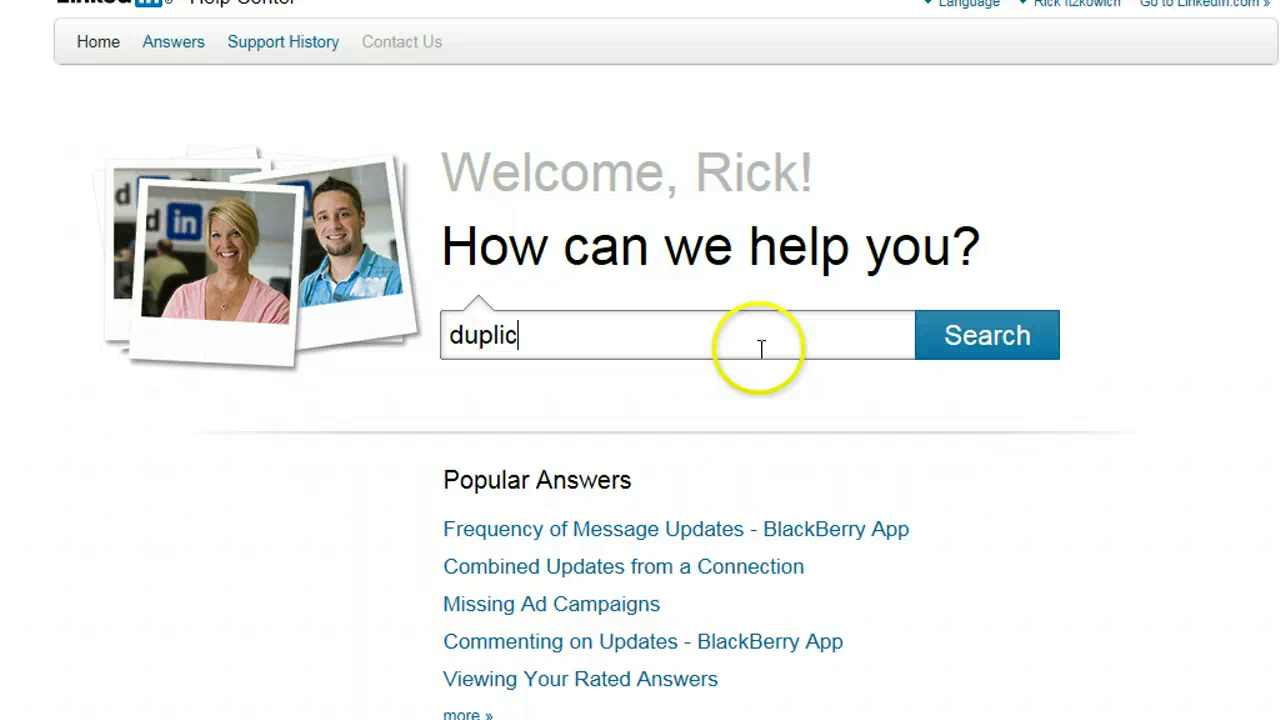
{"action": "type", "text": "vate accpit"}
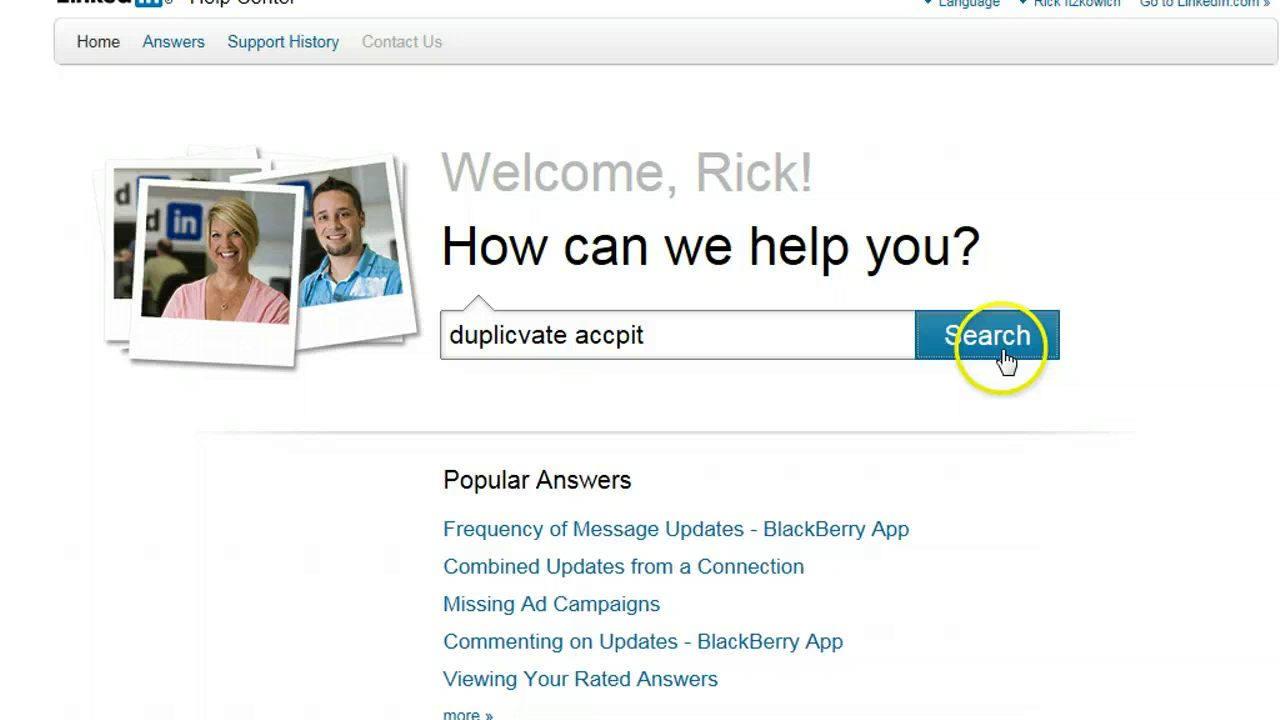
{"action": "left_click", "coordinate": [1003, 355]}
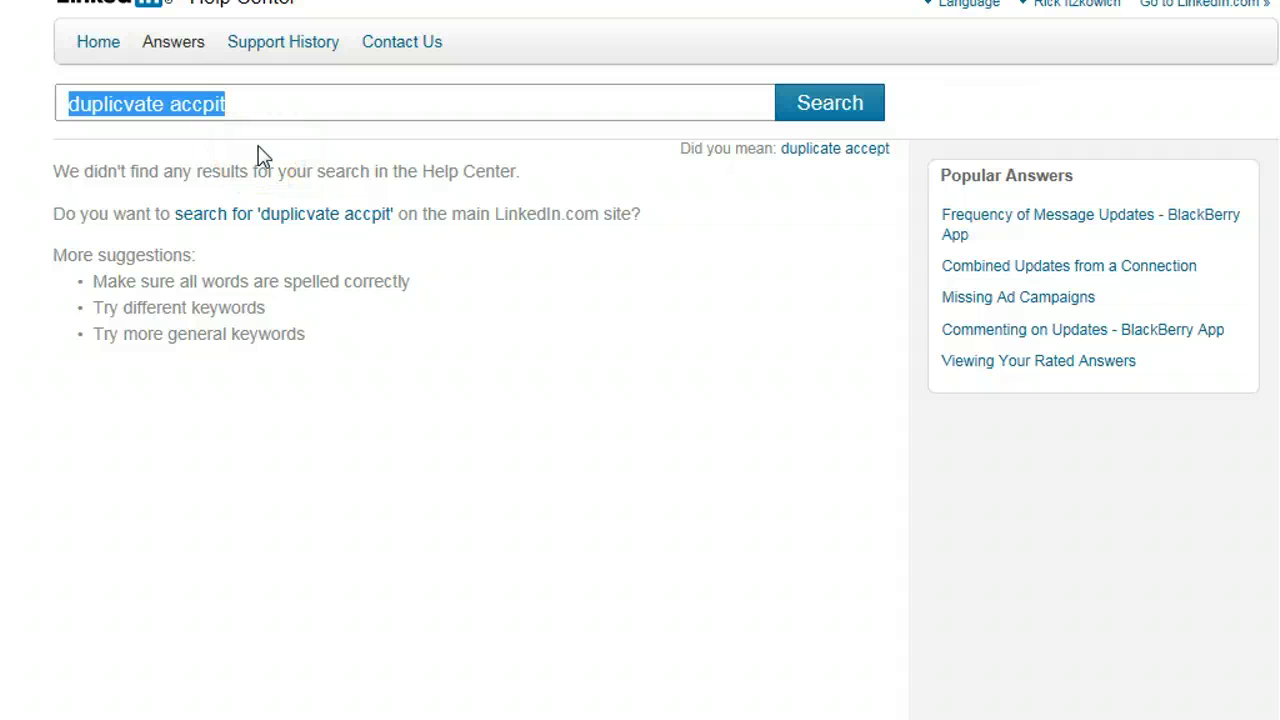
{"action": "type", "text": "duppl"}
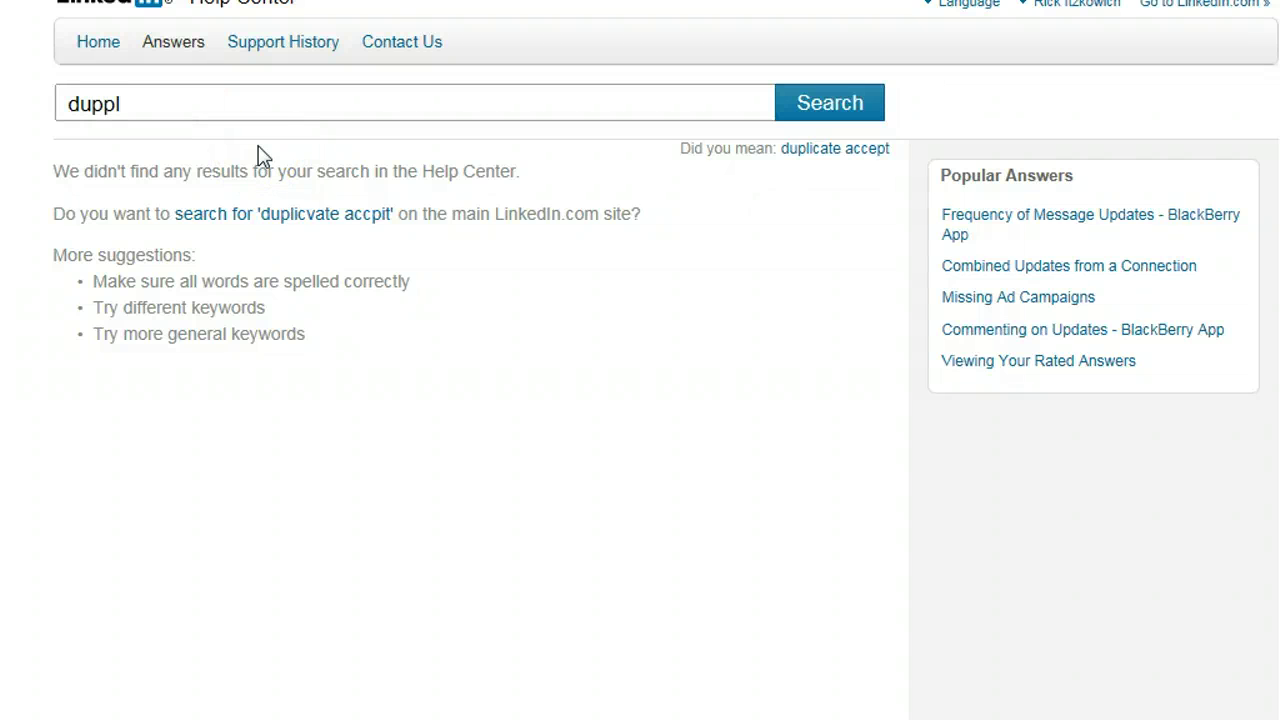
{"action": "type", "text": "icate accop"}
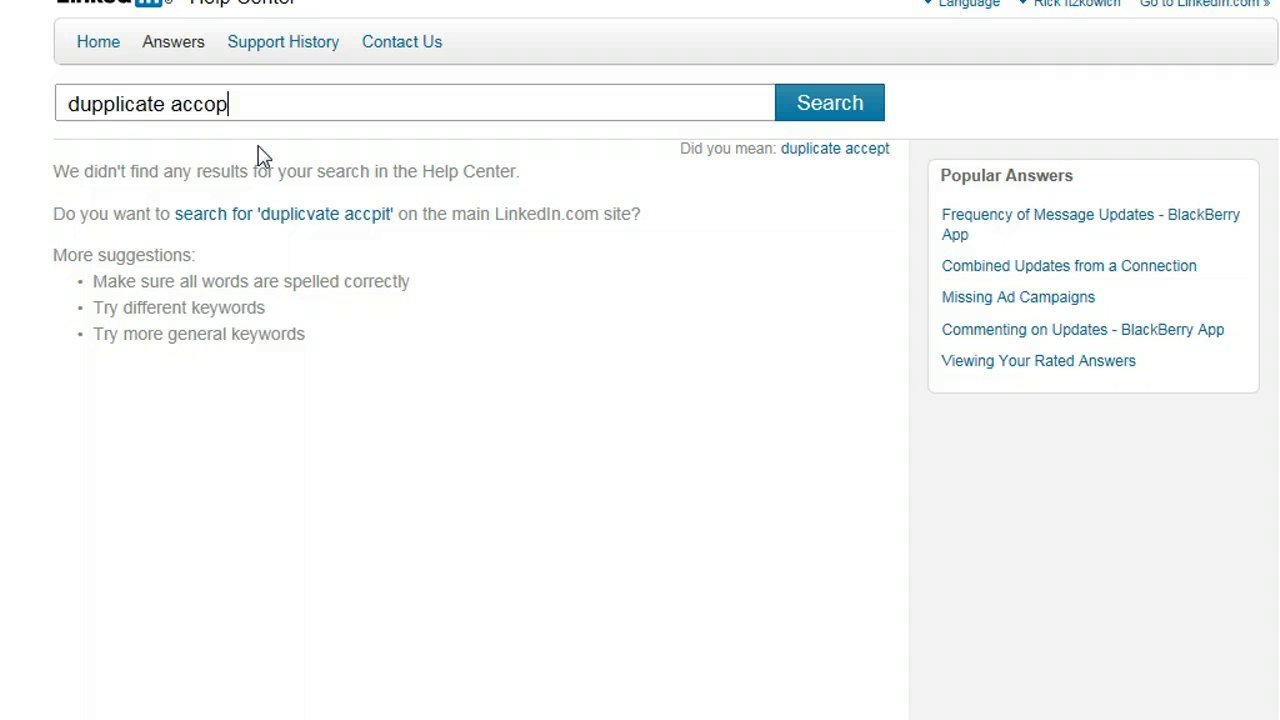
{"action": "key", "text": "BackSpace"}
{"action": "type", "text": "unt"}
{"action": "key", "text": "Return"}
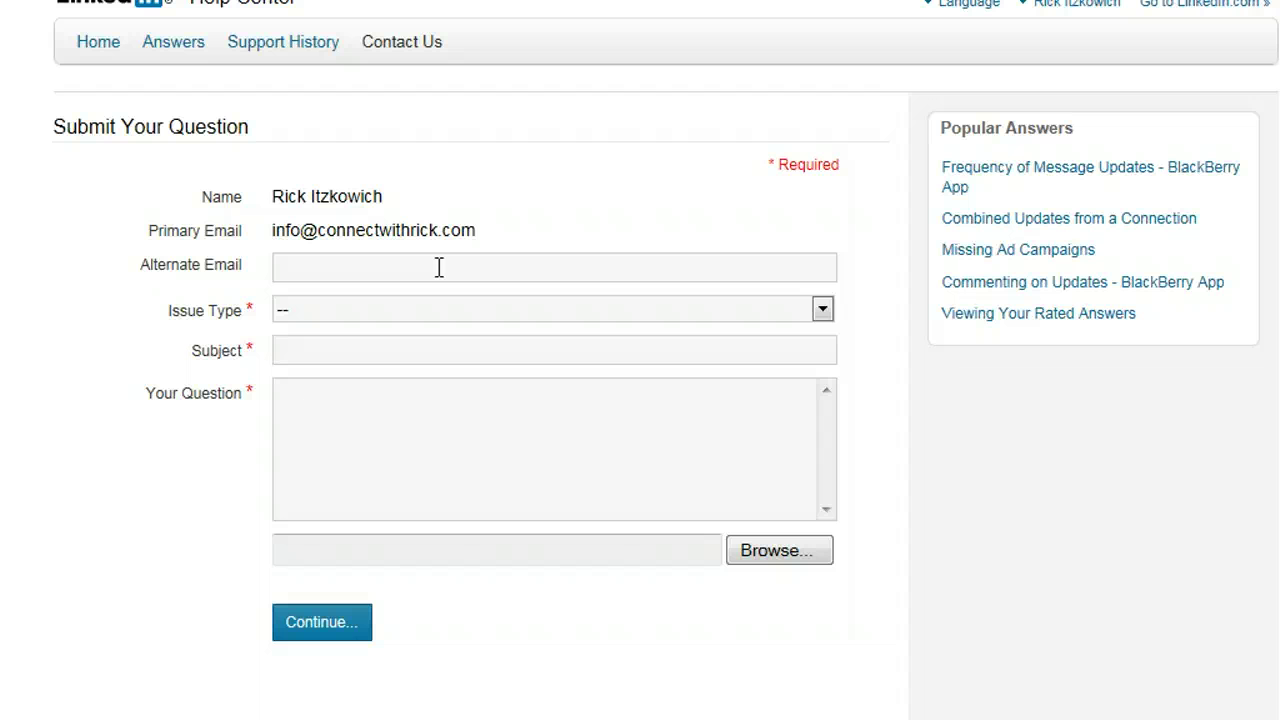
Set the question's issue type to Login/Password.
{"action": "left_click", "coordinate": [439, 267]}
{"action": "left_click", "coordinate": [478, 316]}
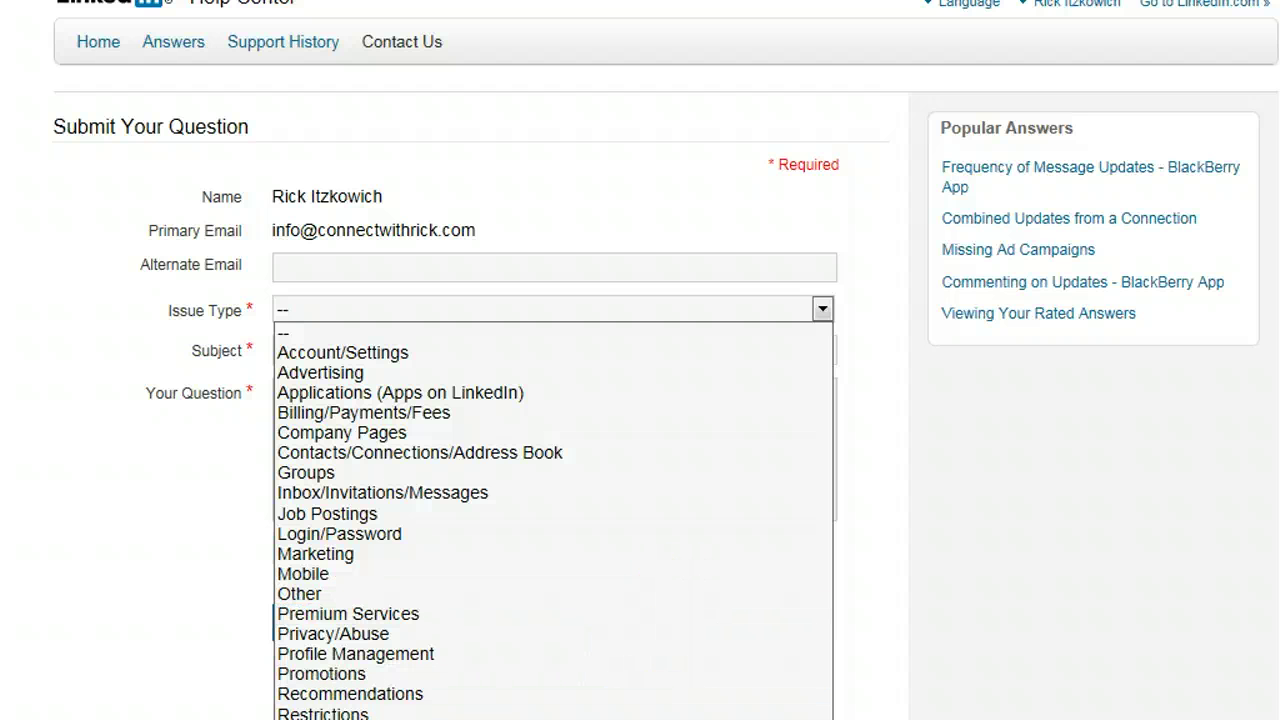
{"action": "left_click", "coordinate": [540, 533]}
{"action": "left_click", "coordinate": [361, 266]}
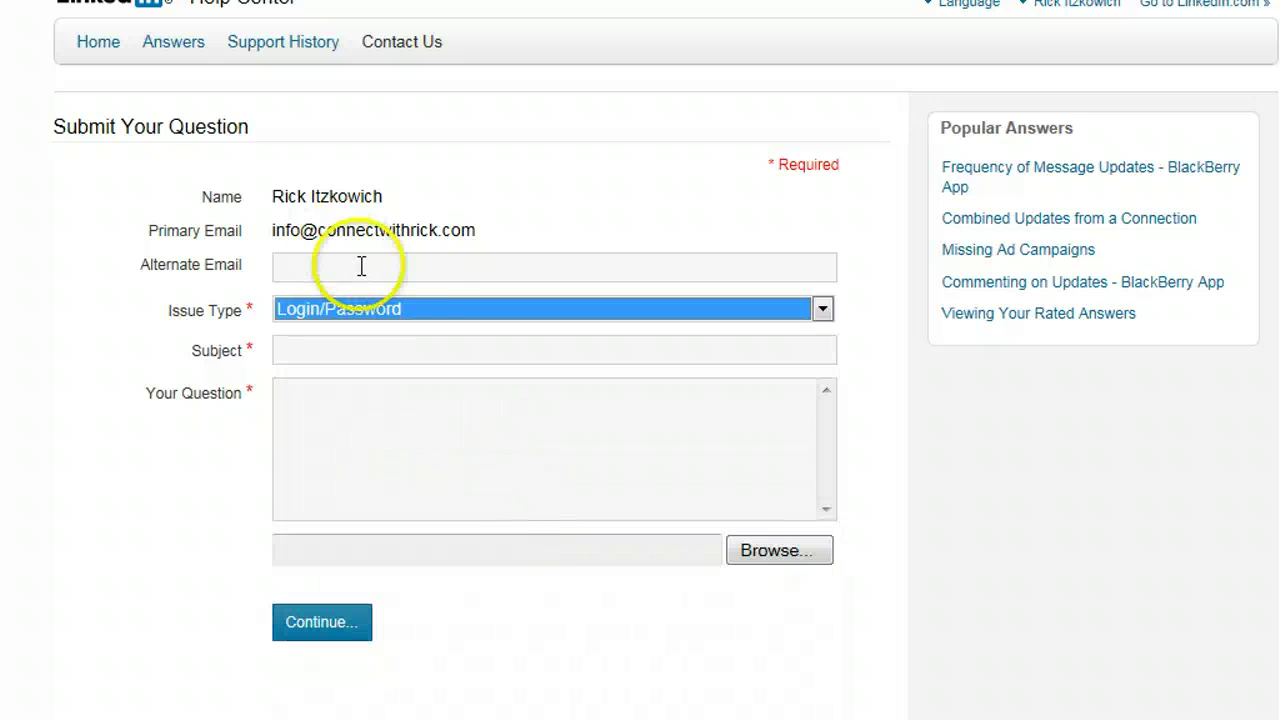
Enter the subject 'Old profile can't log in'.
{"action": "left_click", "coordinate": [440, 344]}
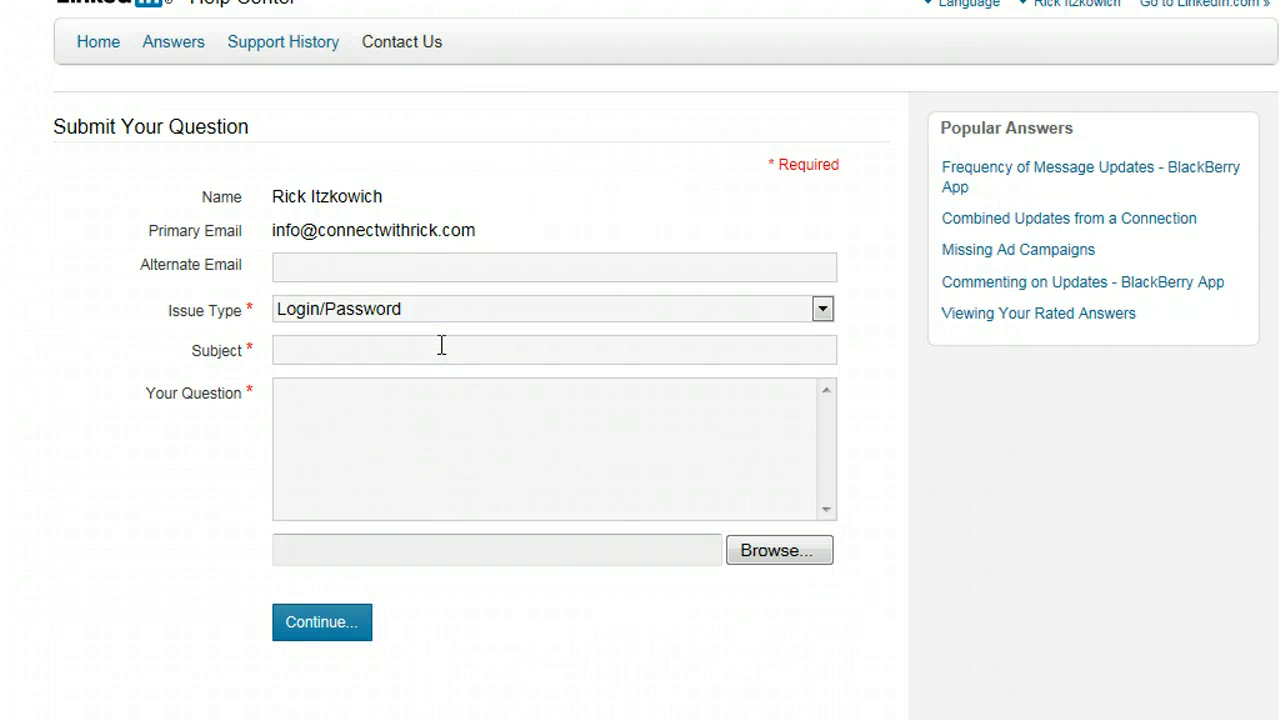
{"action": "type", "text": "Old profile cant"}
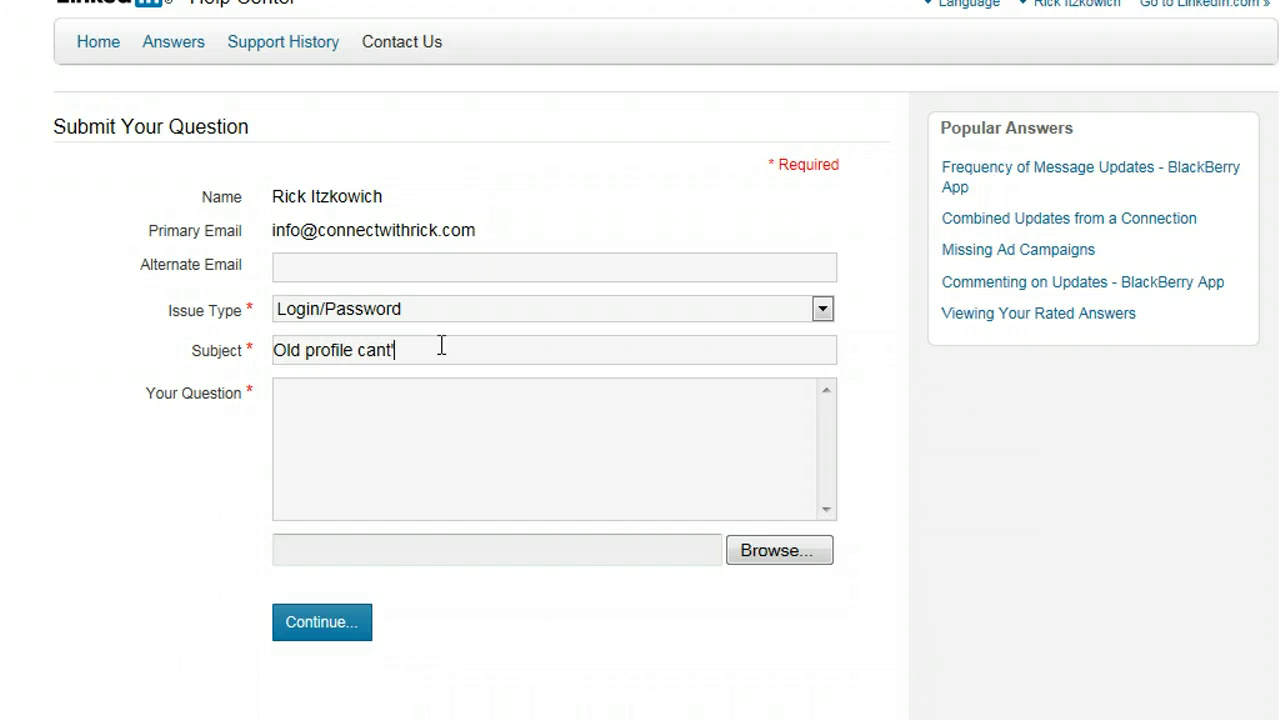
{"action": "key", "text": "BackSpace"}
{"action": "type", "text": "'t log in"}
{"action": "key", "text": "Tab"}
{"action": "left_click", "coordinate": [414, 491]}
{"action": "left_click", "coordinate": [414, 491]}
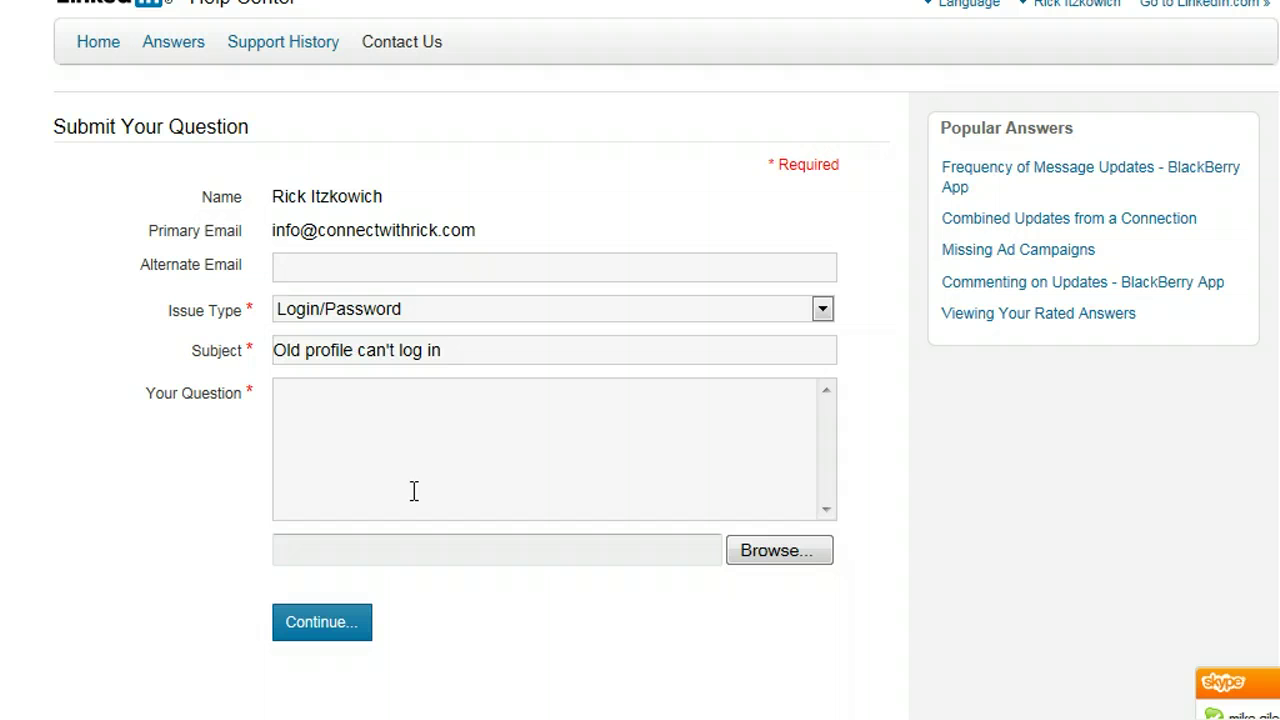